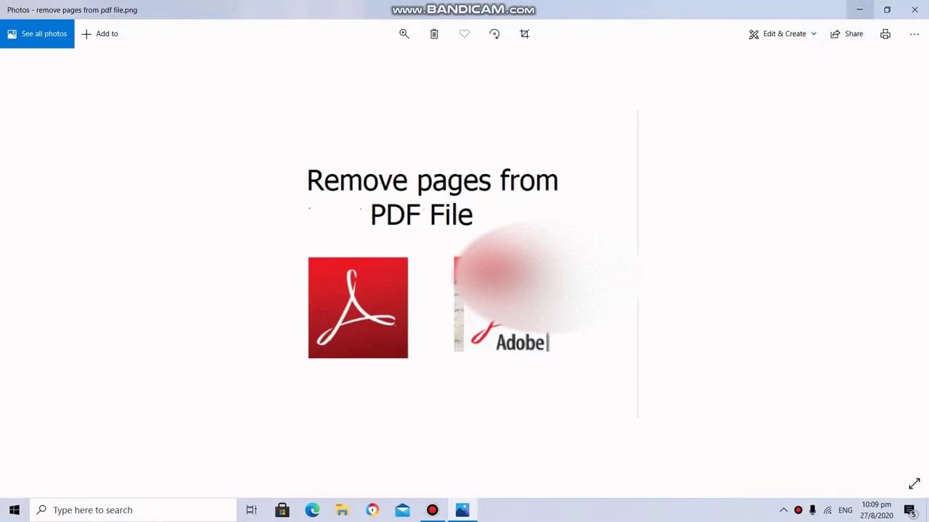
View the 'using software' and 'without using software' remove-pages slides in Photos, then close the viewer.
left_click(859, 9)
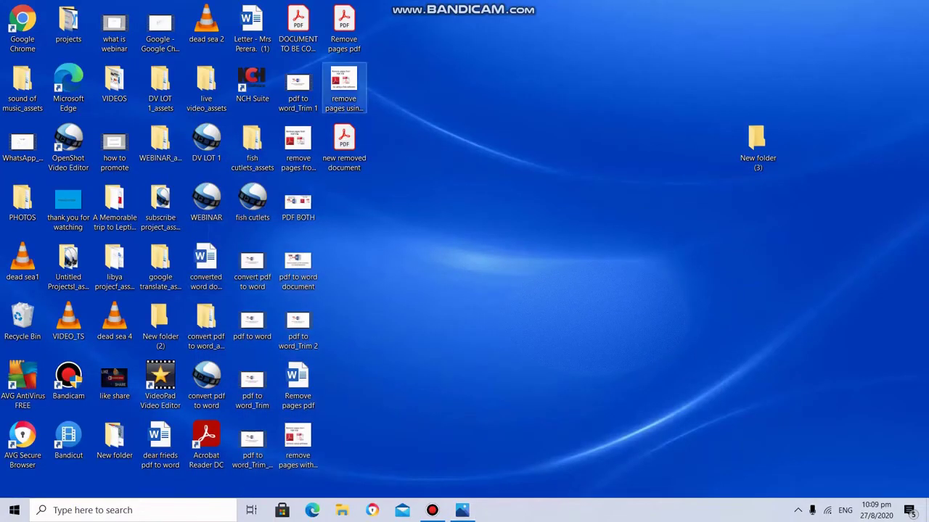
double_click(344, 85)
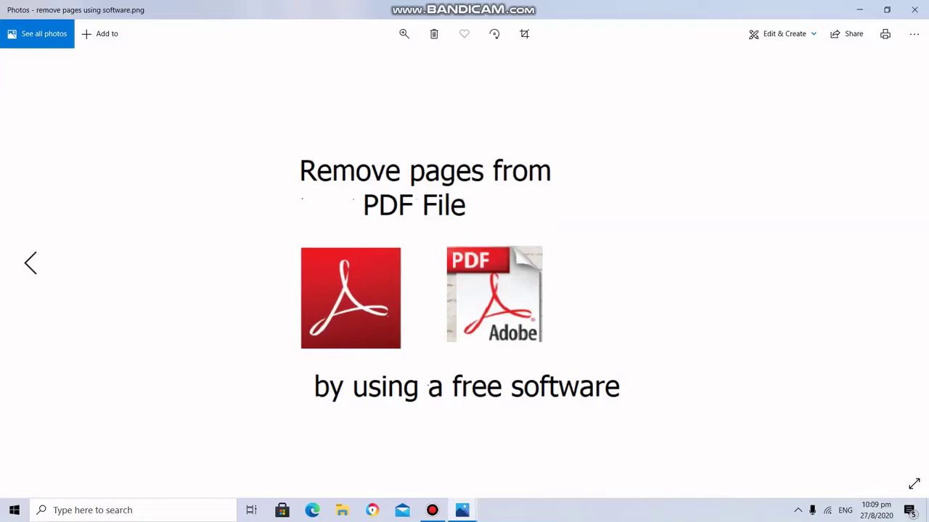
left_click(914, 10)
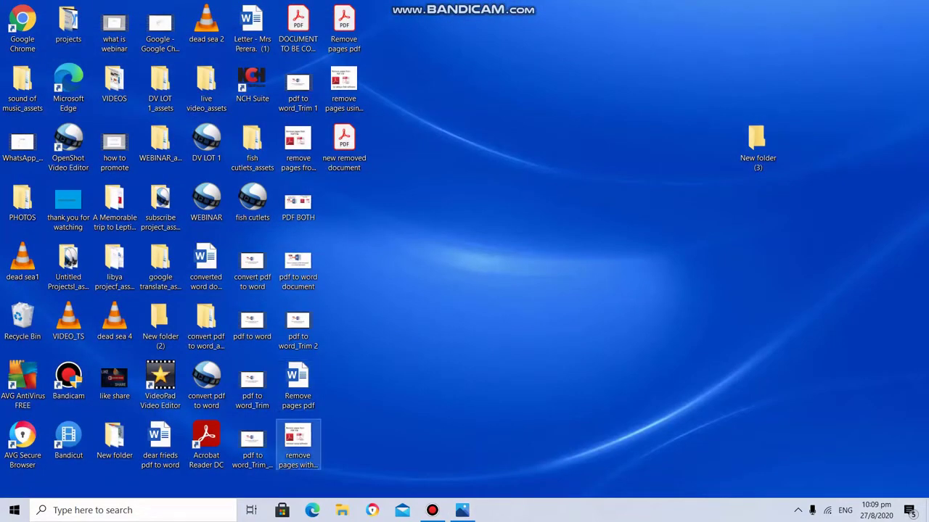
double_click(297, 439)
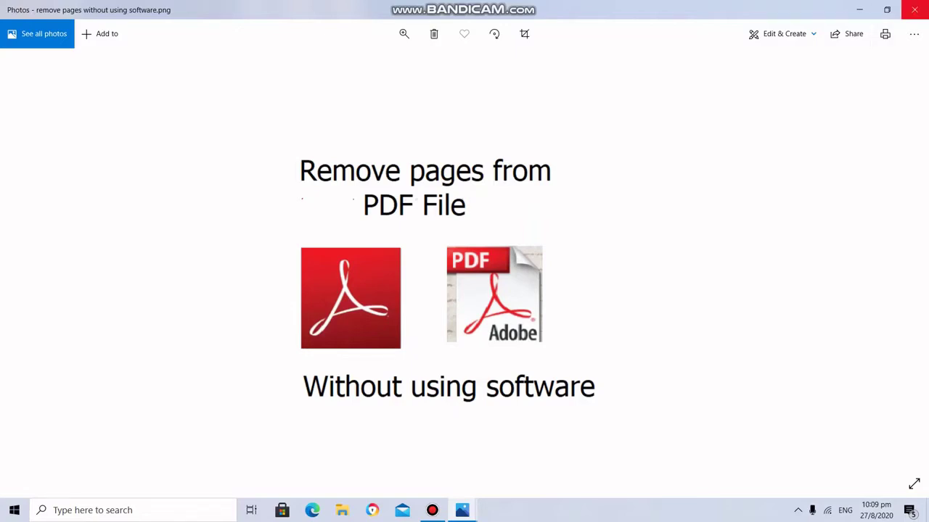
left_click(914, 10)
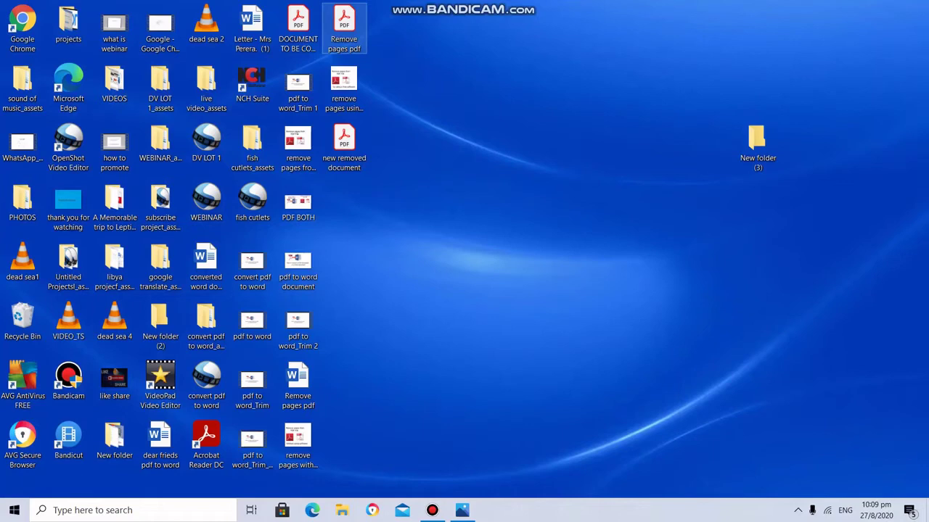
Open 'Remove pages pdf' and scroll through its four pages, returning to the 'Dear Friends' letter.
double_click(344, 27)
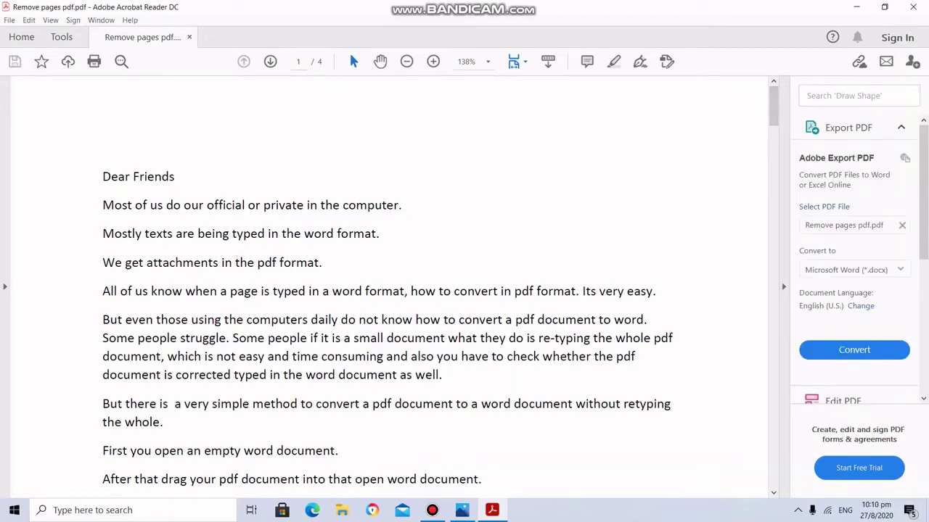
scroll(356, 205, "down", 10)
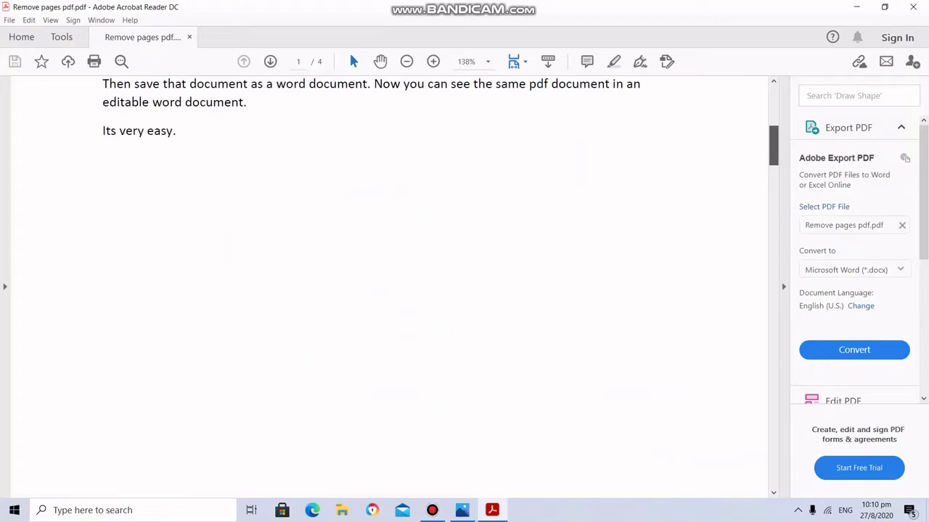
scroll(389, 286, "down", 10)
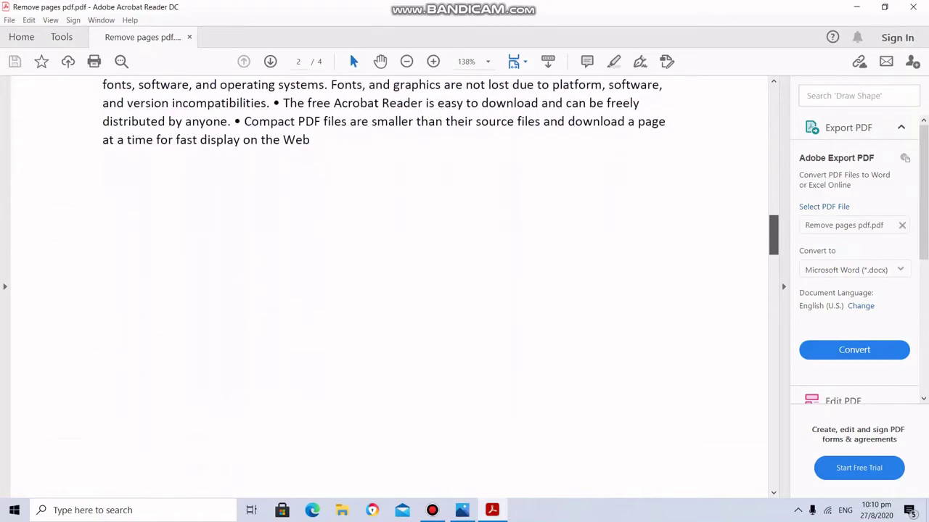
scroll(389, 286, "down", 6)
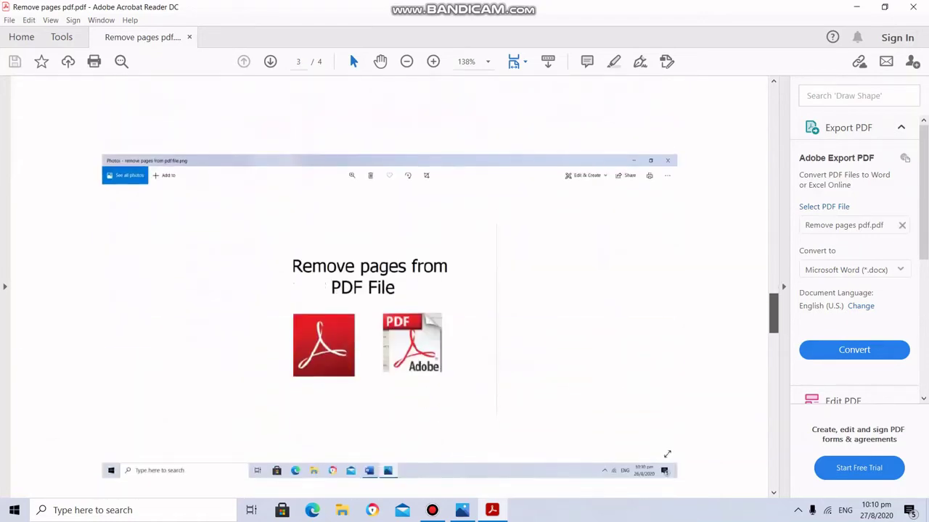
scroll(390, 287, "down", 8)
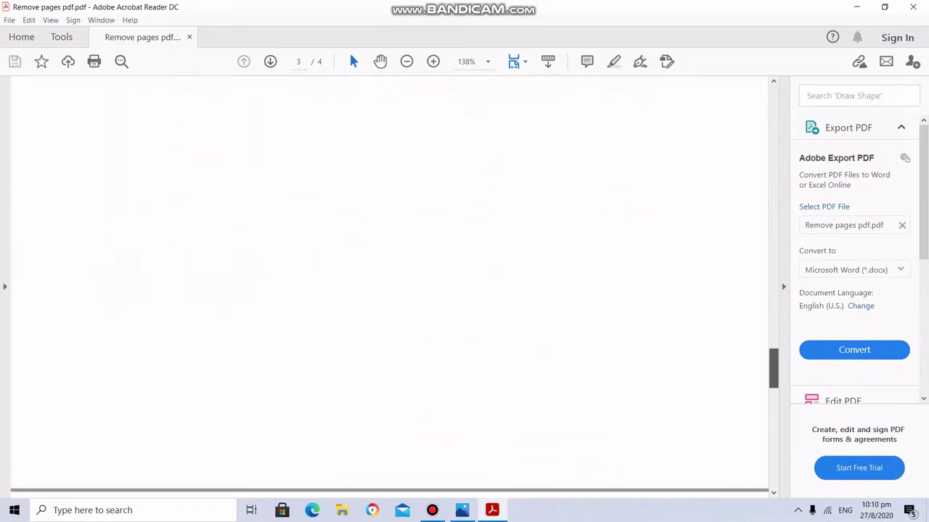
scroll(390, 287, "down", 10)
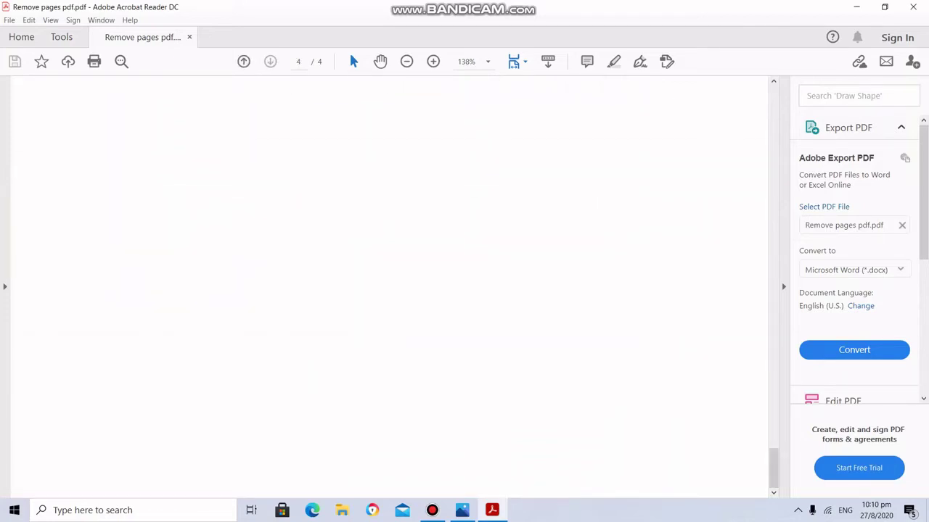
scroll(356, 206, "up", 20)
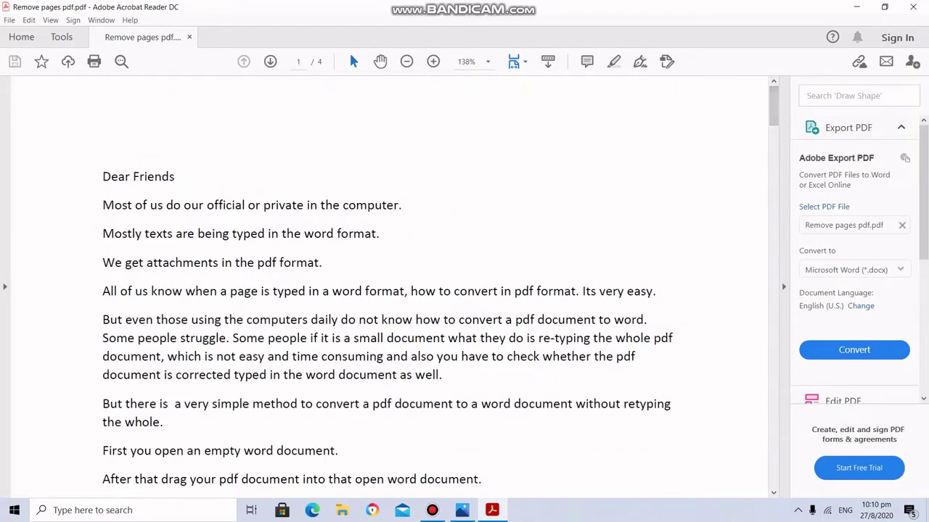
scroll(356, 206, "down", 20)
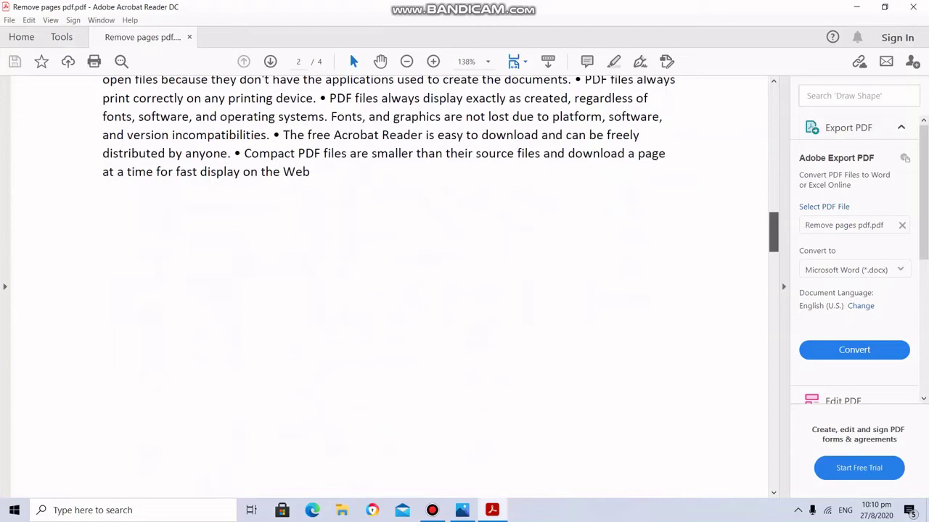
scroll(356, 206, "down", 15)
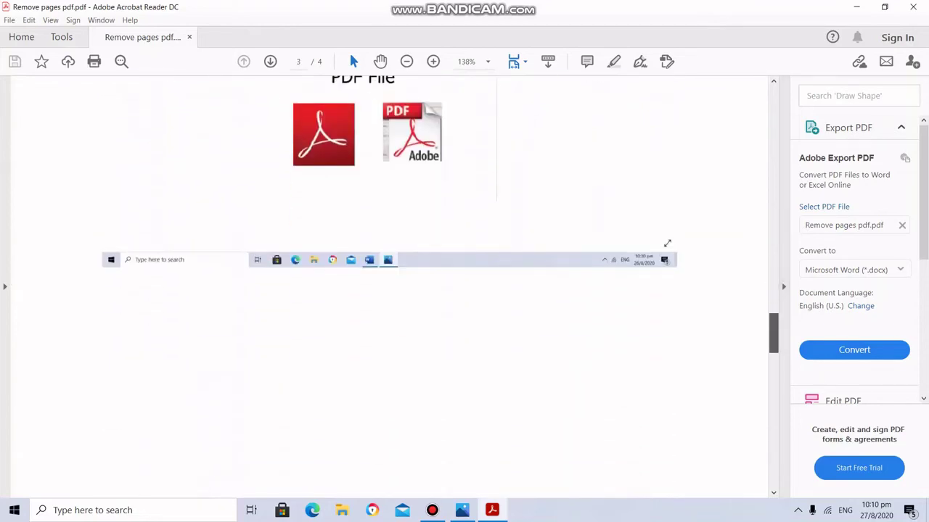
scroll(356, 205, "down", 10)
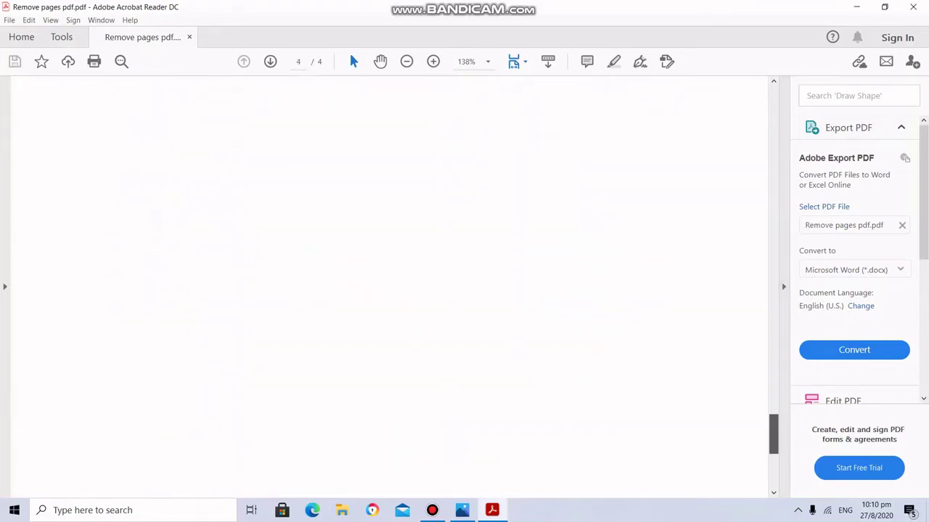
scroll(356, 205, "up", 20)
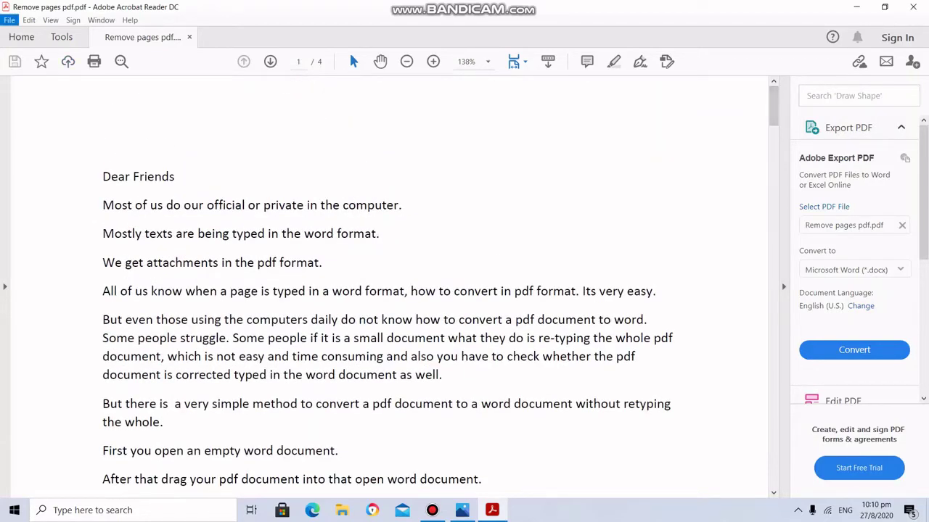
Print to Microsoft Print to PDF with the page range limited to pages 1 - 2.
key("alt+f")
key("Down")
key("Down")
key("Down")
key("Down")
key("Down")
key("Down")
key("Down")
key("Down")
key("Down")
key("Down")
key("Down")
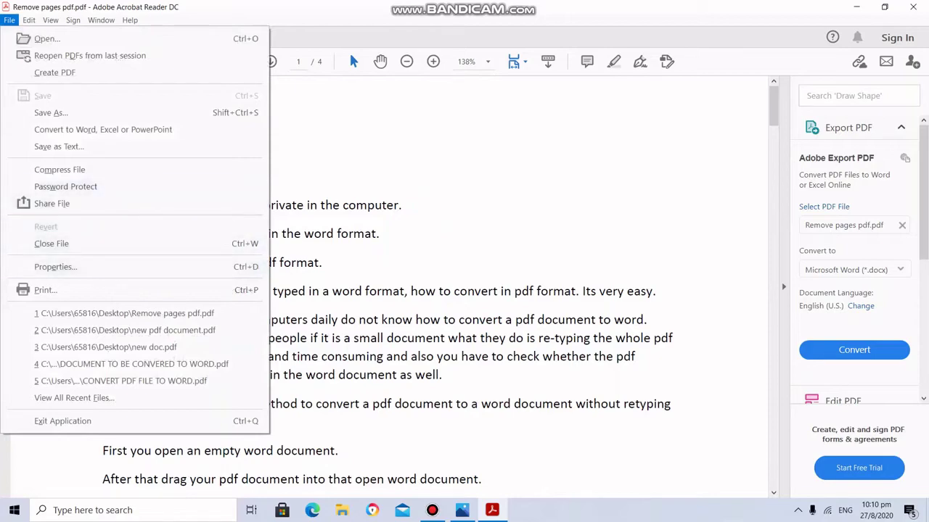
key("Escape")
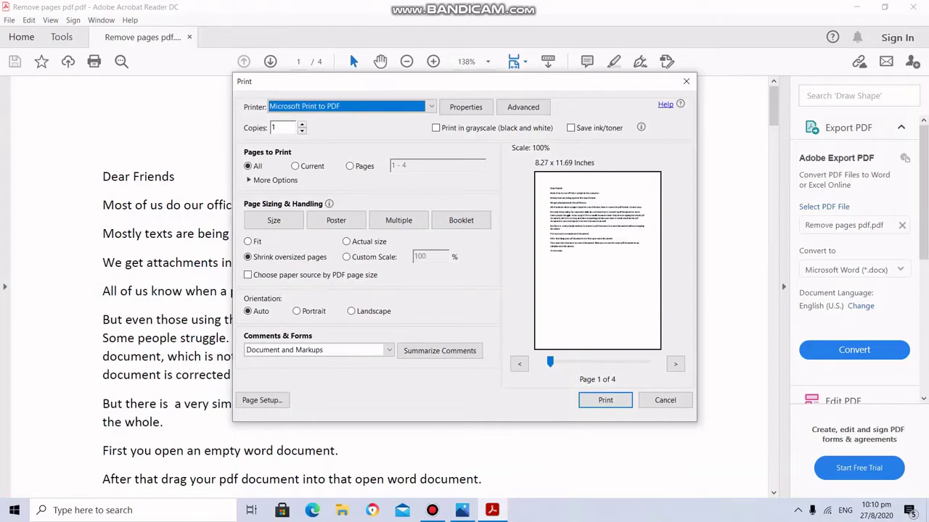
left_click(349, 166)
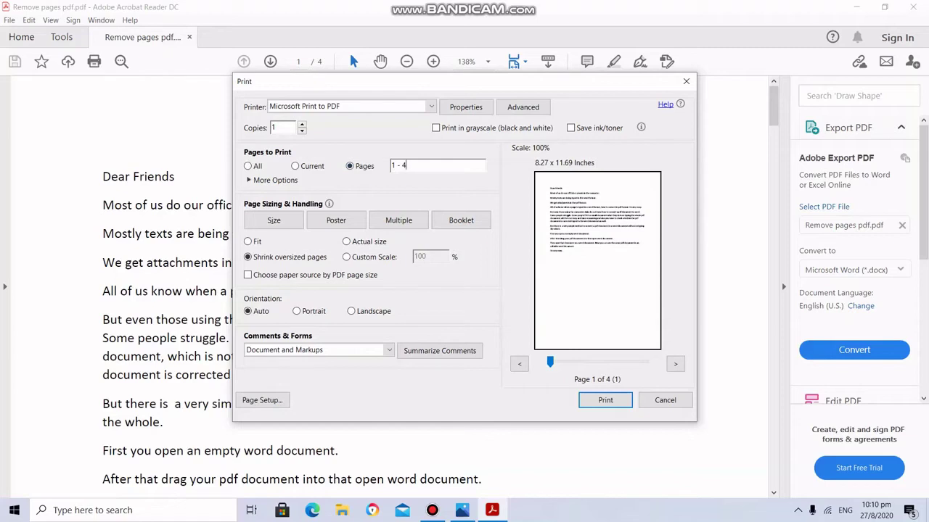
key("BackSpace")
type("2")
Print the two pages and save the output to the Desktop as 'removing pages'.
key("Return")
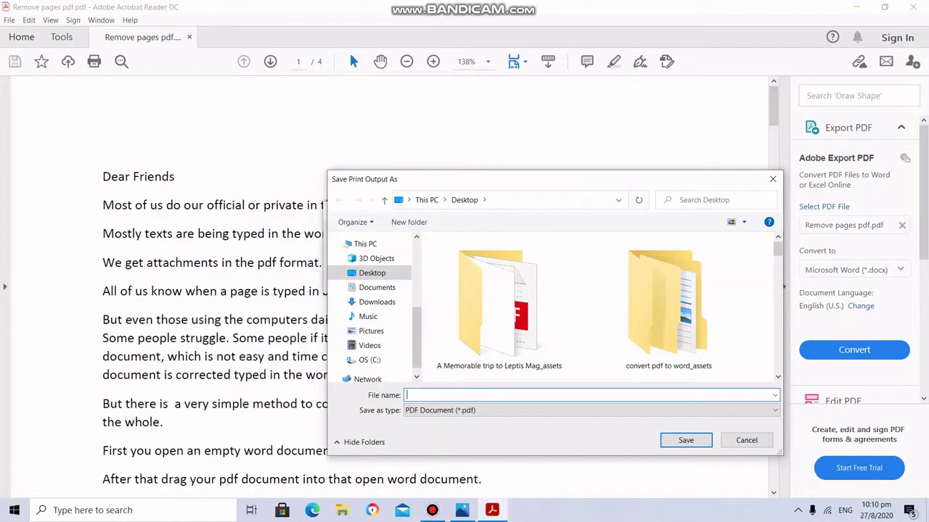
type("rem")
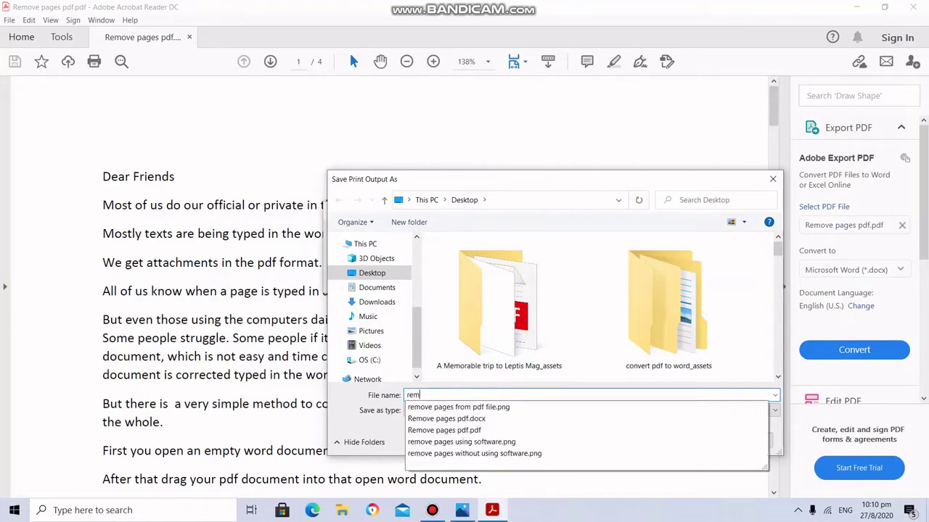
type("oving pages")
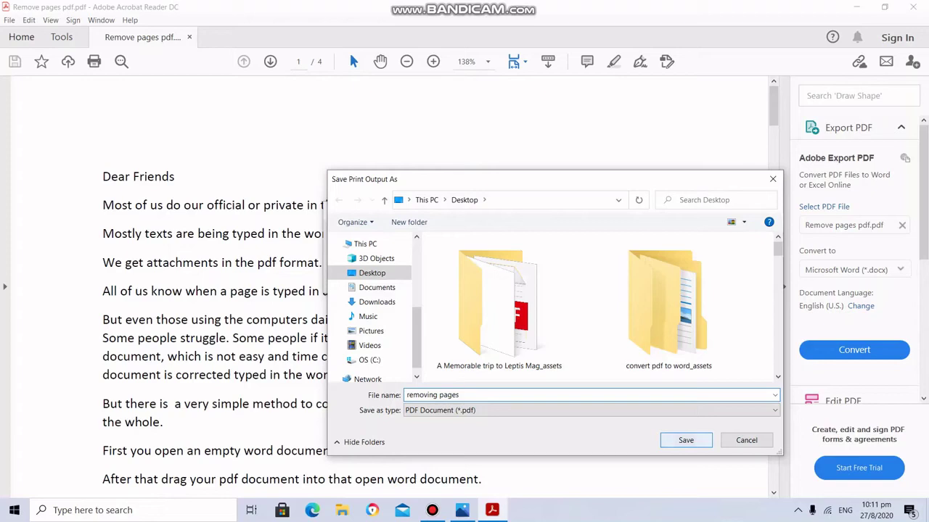
key("Return")
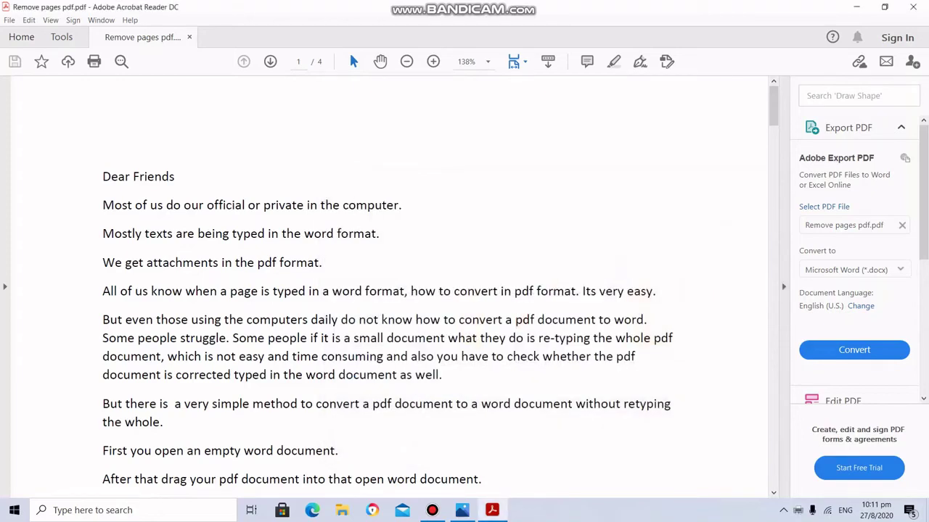
left_click(856, 7)
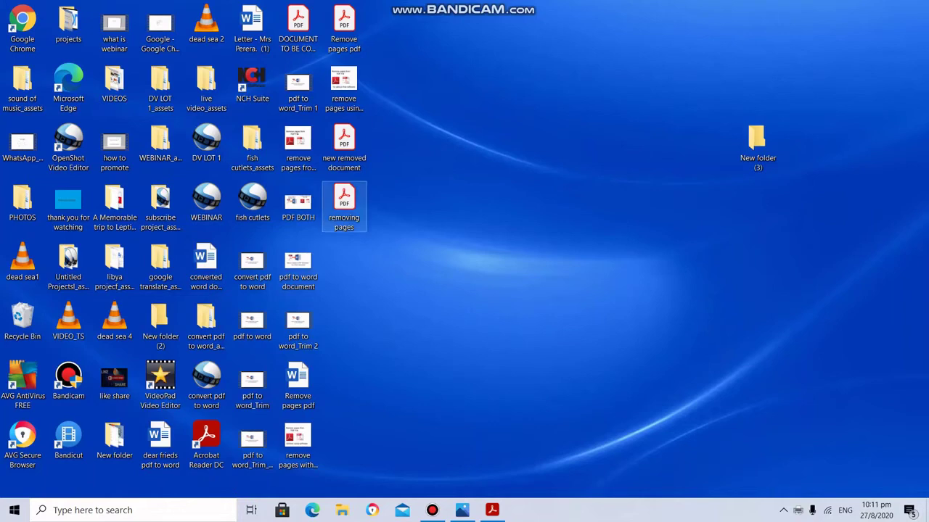
double_click(344, 201)
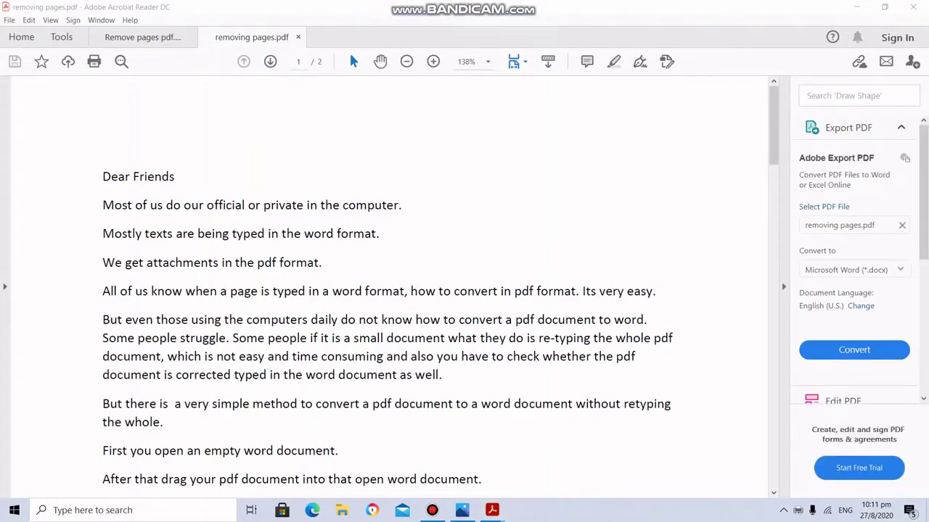
scroll(435, 290, "down", 1)
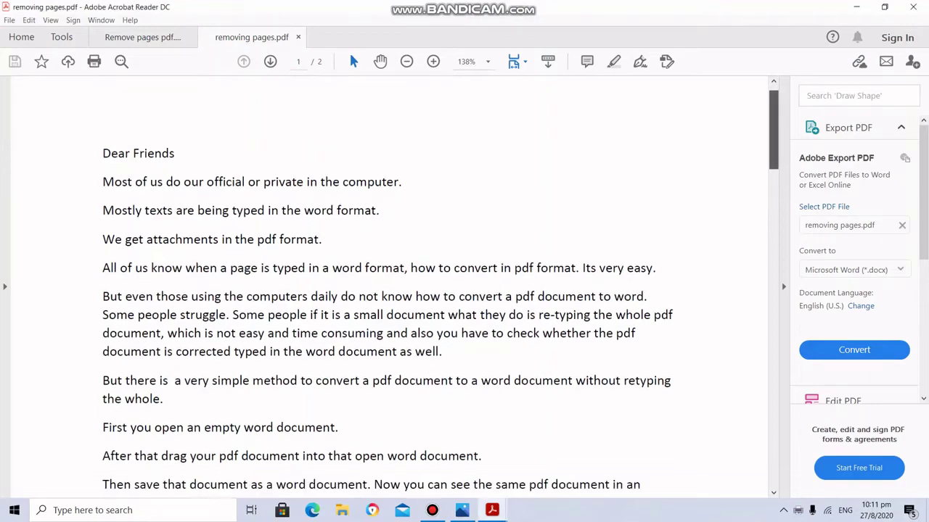
scroll(435, 290, "down", 3)
scroll(435, 290, "up", 4)
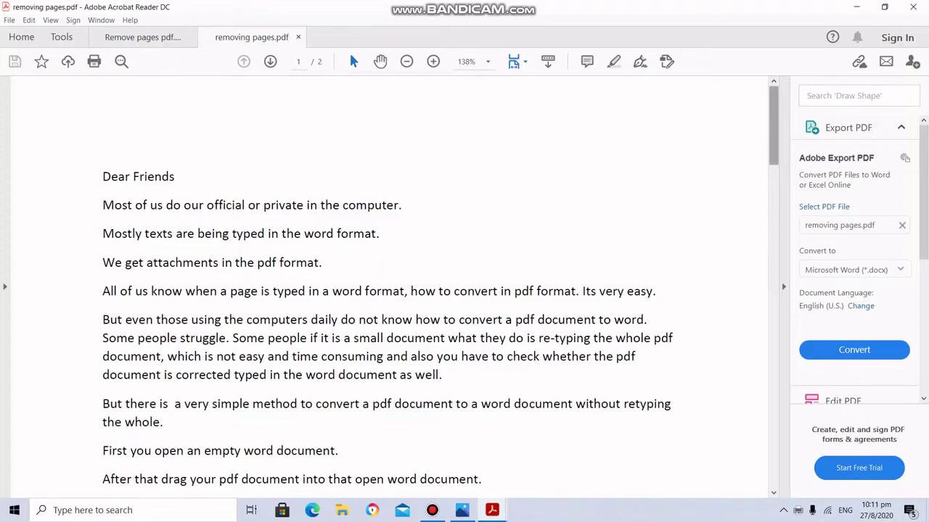
scroll(435, 291, "down", 13)
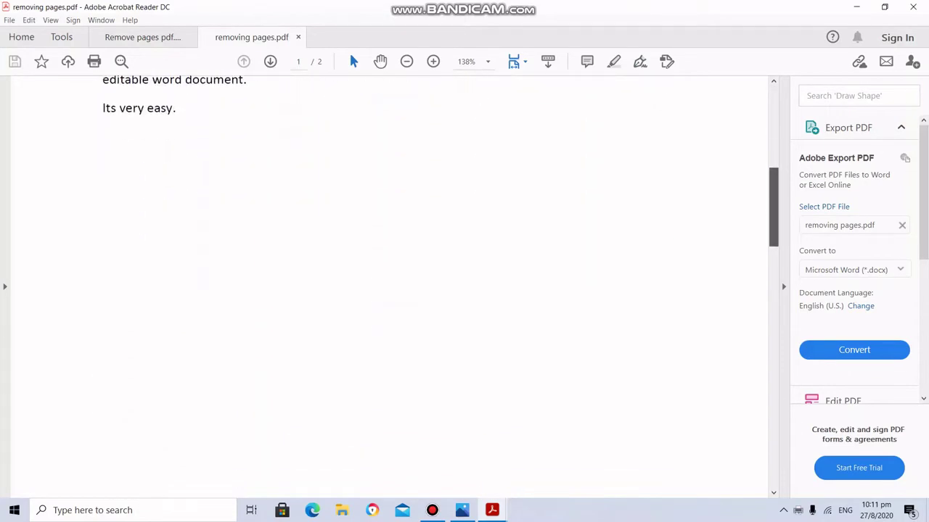
scroll(435, 290, "down", 20)
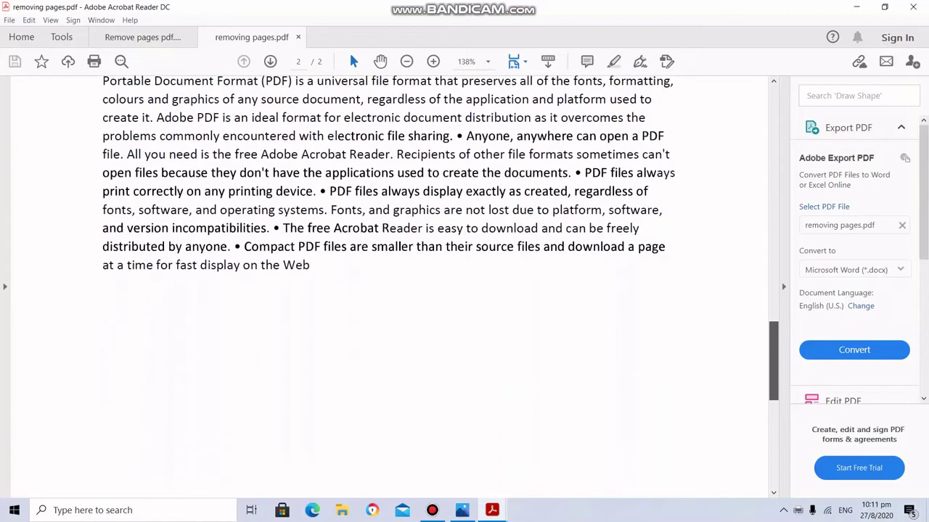
scroll(436, 290, "down", 15)
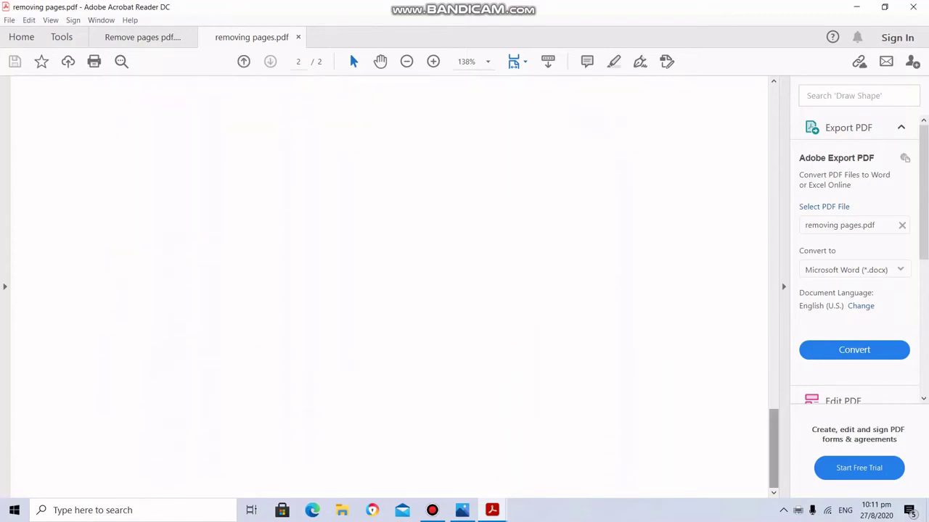
scroll(384, 286, "up", 20)
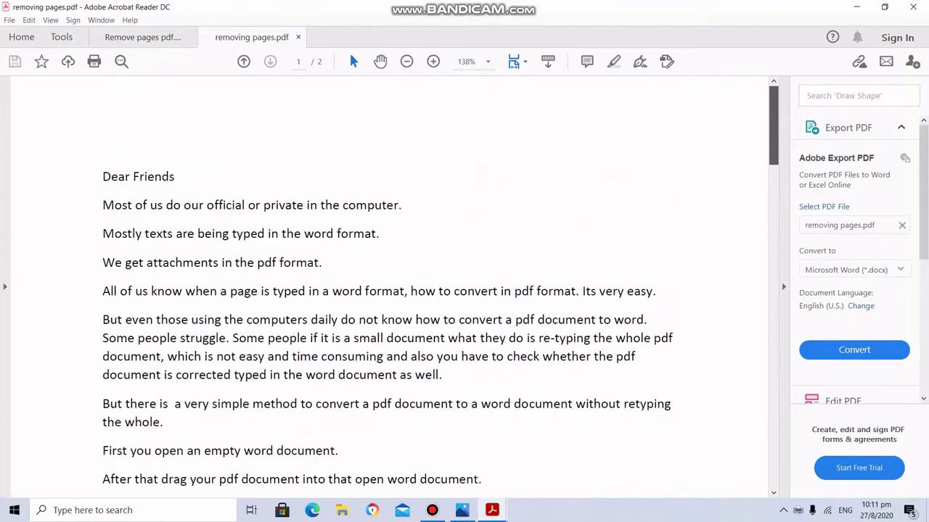
scroll(384, 287, "down", 20)
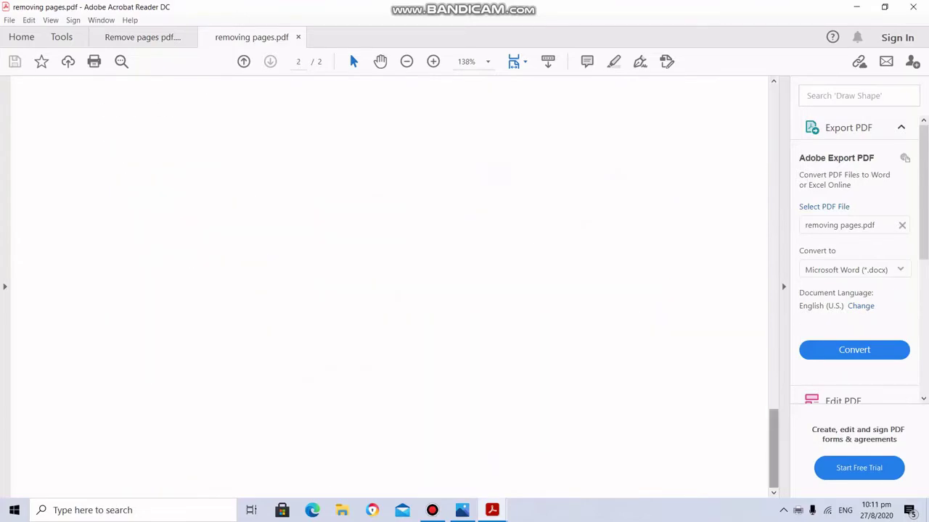
scroll(385, 286, "up", 20)
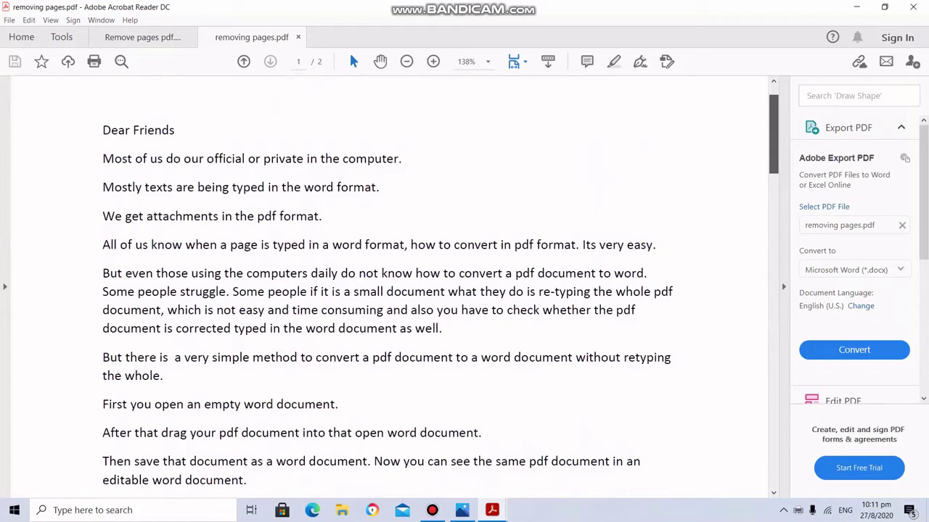
scroll(384, 286, "up", 1)
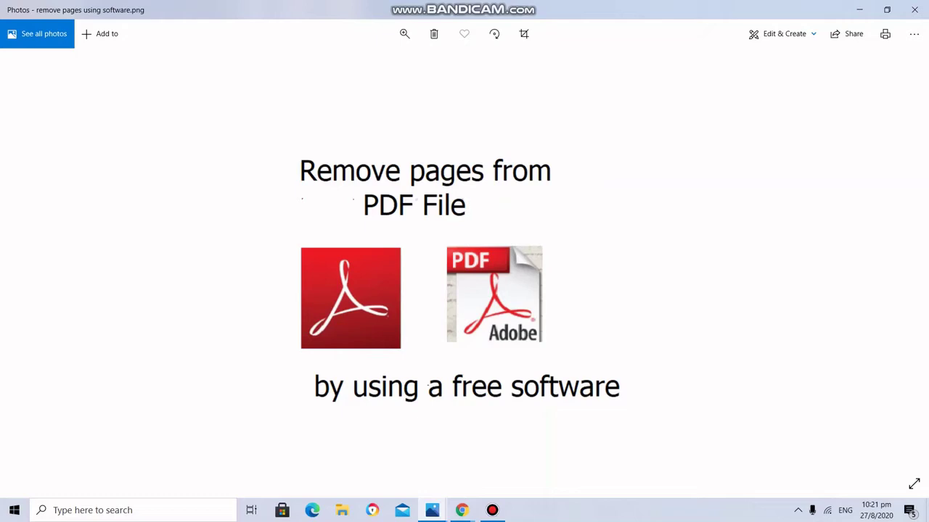
Restore the Chrome window of 'removing pages from pdf' results and scroll to the iLovePDF link.
left_click(914, 9)
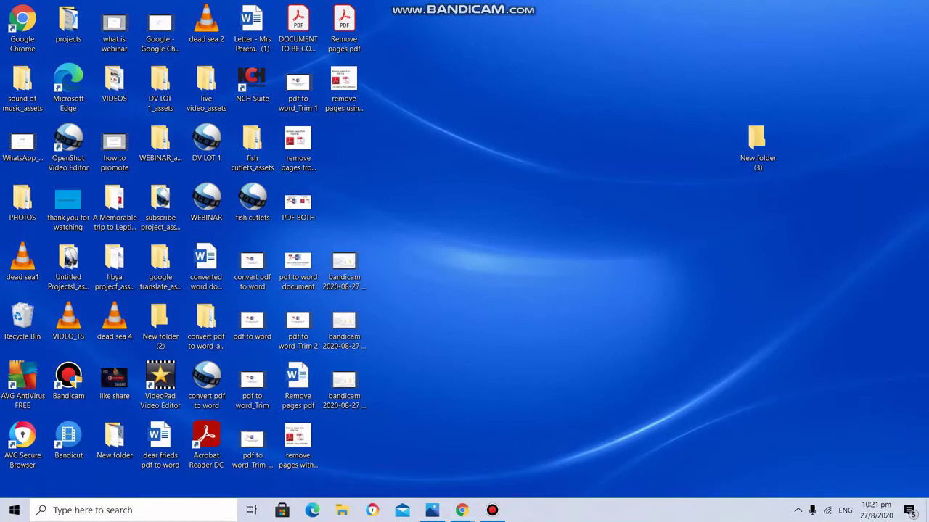
mouse_move(462, 510)
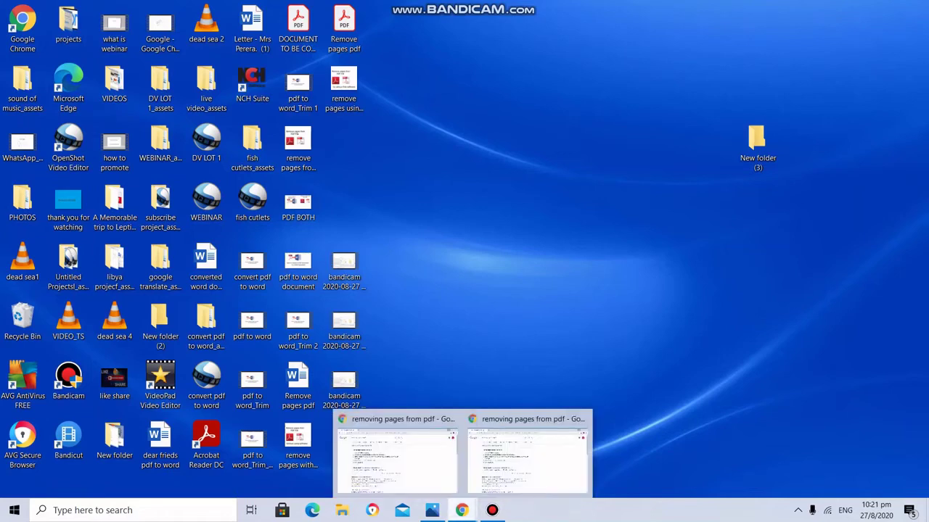
left_click(528, 457)
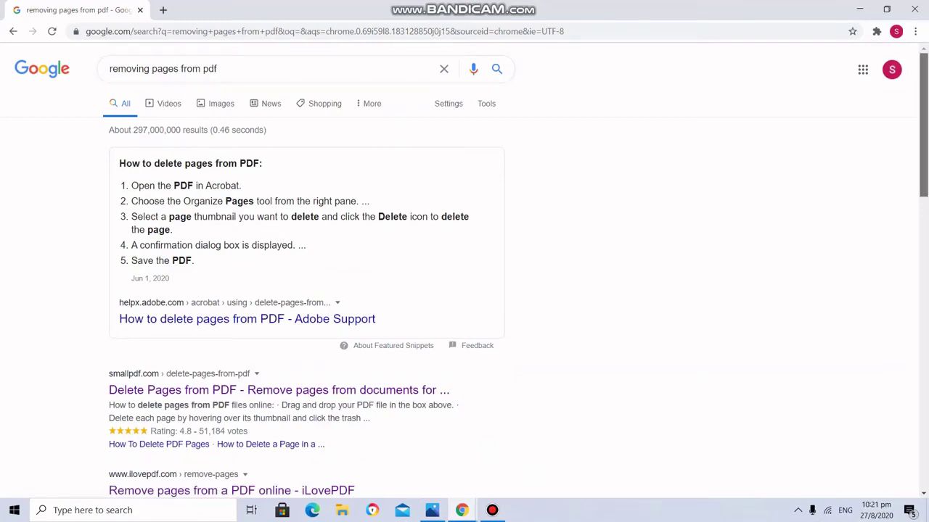
scroll(923, 123, "down", 2)
scroll(923, 174, "down", 1)
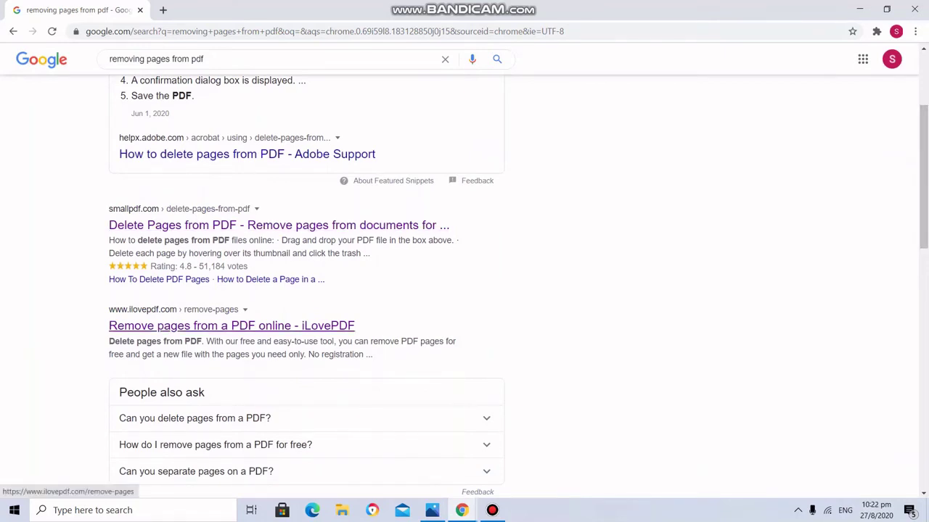
Open iLovePDF's remove-pages tool and upload 'DOCUMENT TO BE CONVERED TO WORD' from the Desktop.
left_click(232, 326)
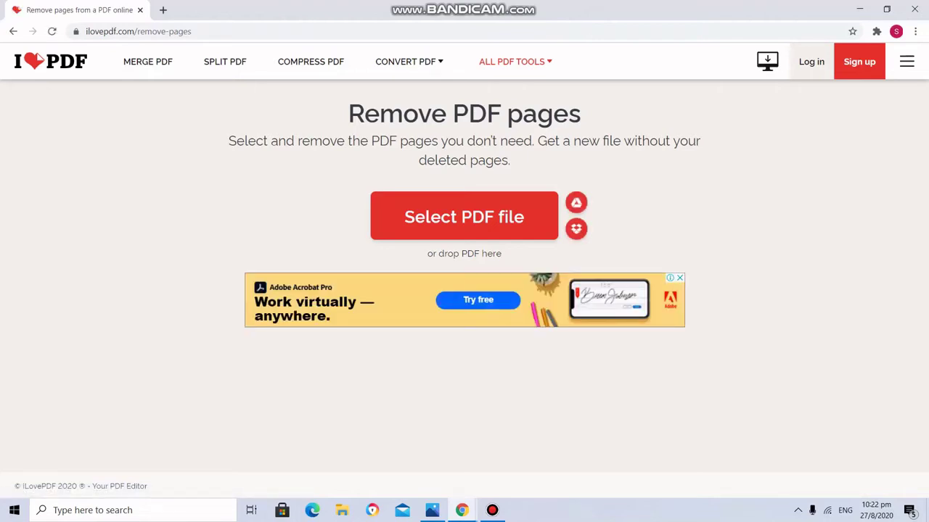
left_click(464, 216)
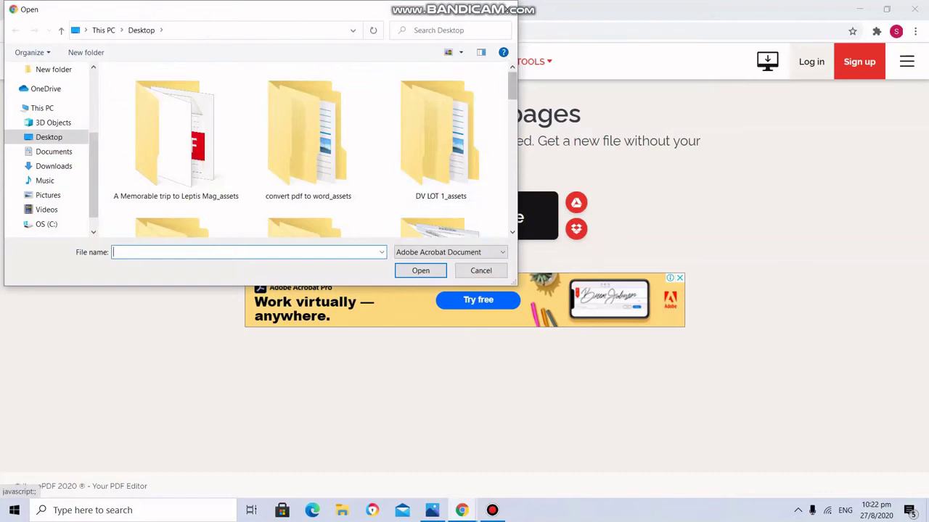
scroll(512, 87, "down", 1)
scroll(512, 87, "down", 10)
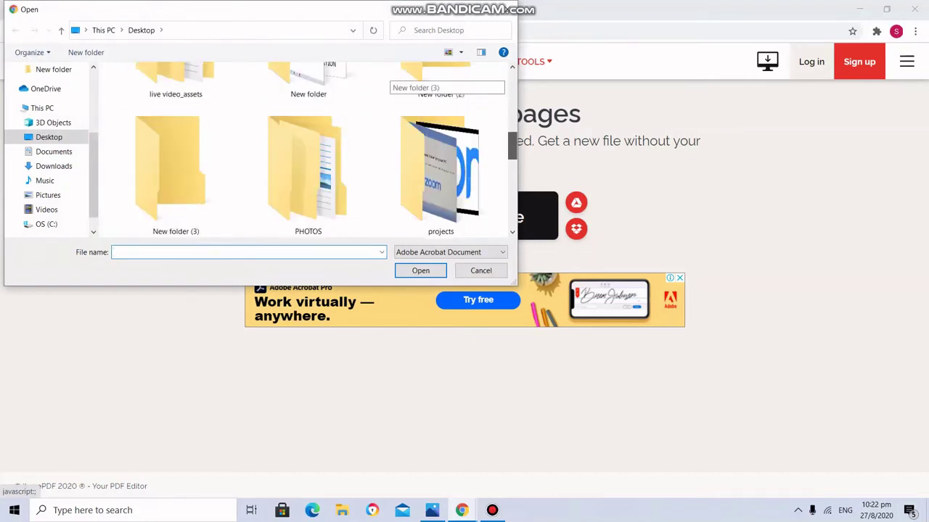
scroll(512, 87, "down", 4)
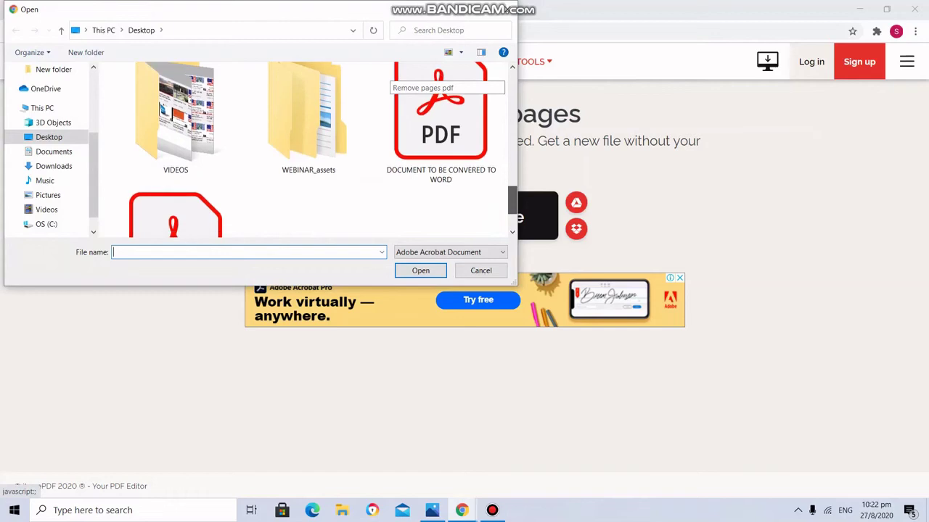
scroll(512, 87, "up", 2)
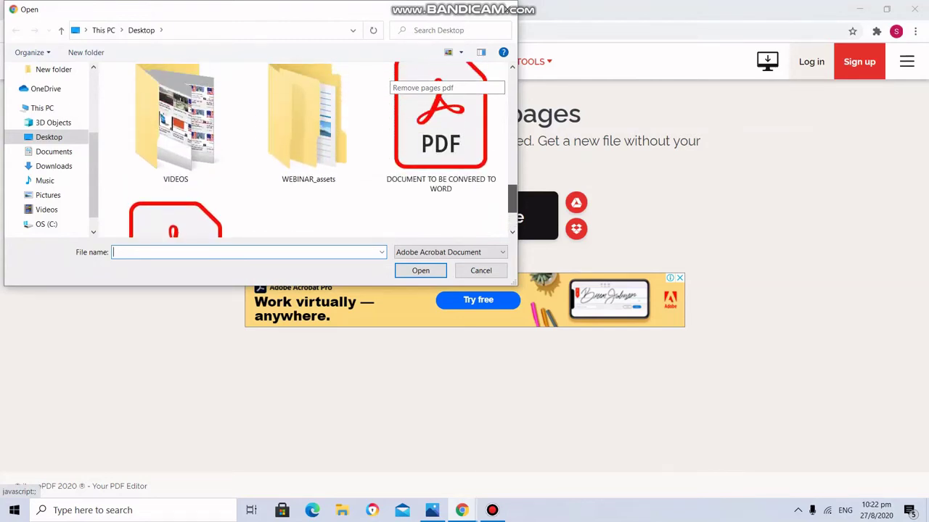
scroll(323, 150, "down", 2)
scroll(324, 149, "up", 3)
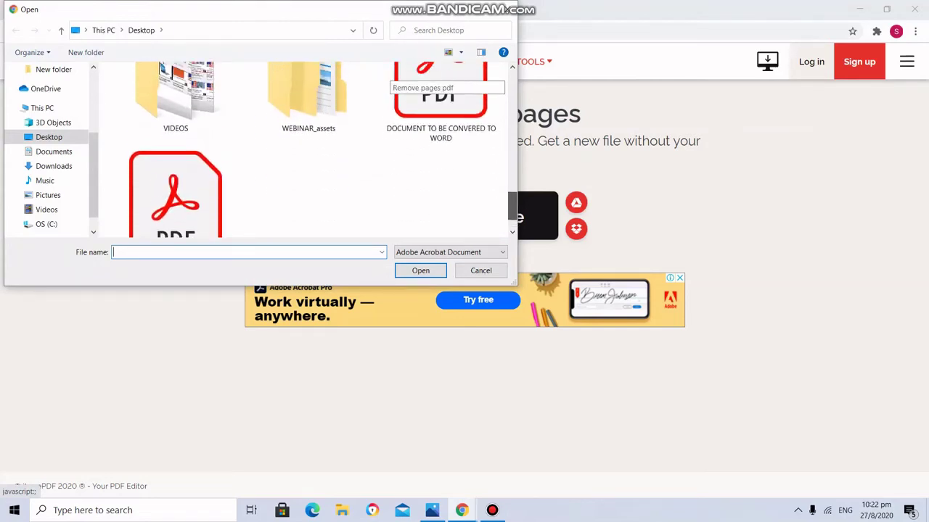
left_click(441, 127)
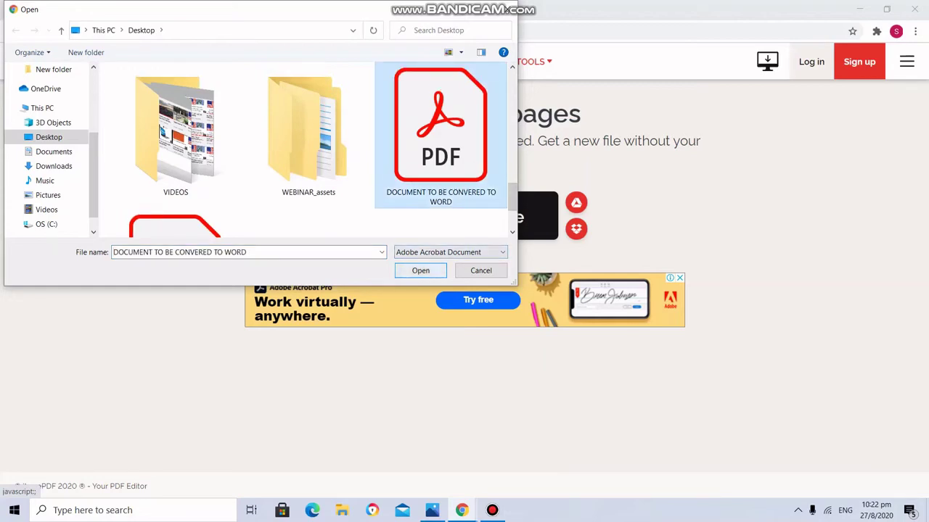
left_click(420, 271)
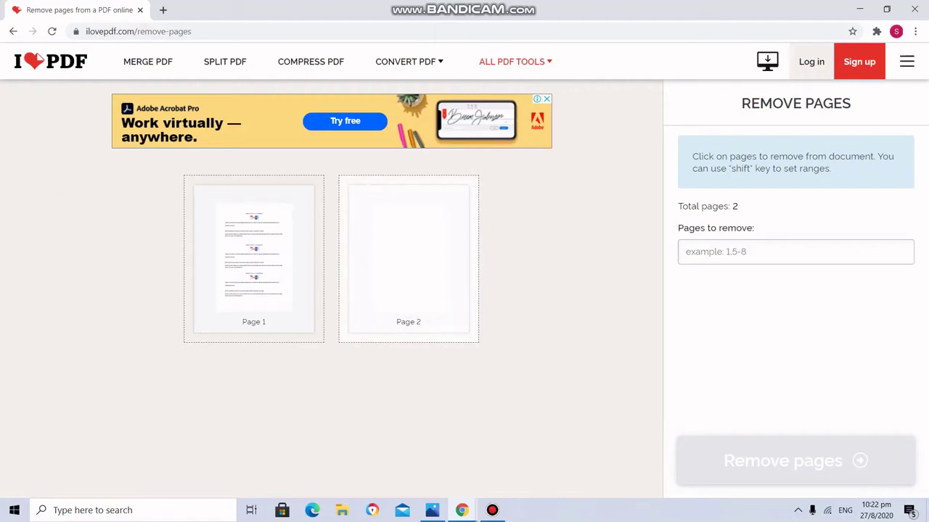
Mark the Page 2 thumbnail and run Remove pages.
left_click(408, 259)
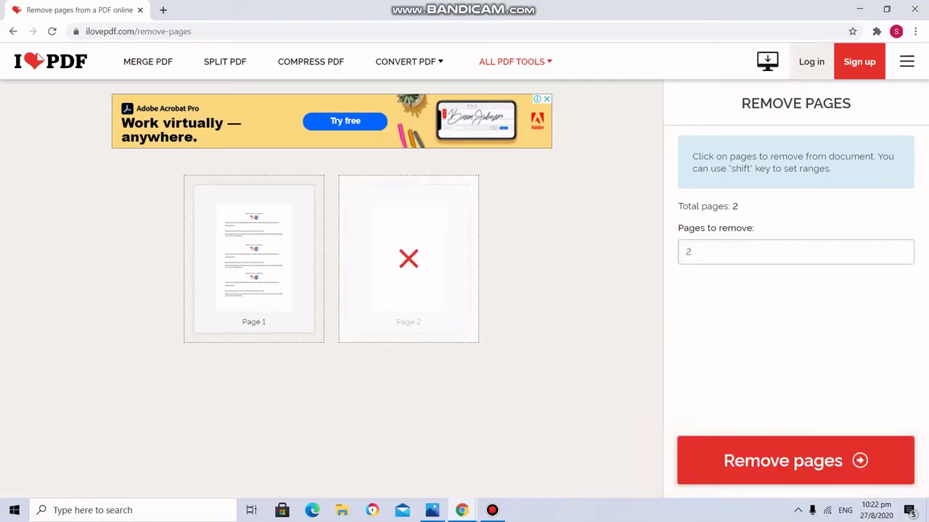
left_click(795, 461)
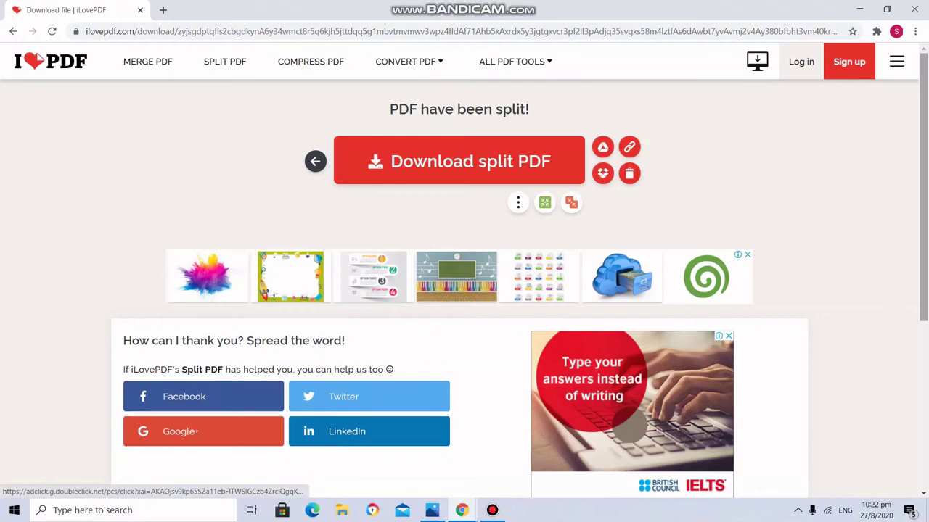
Download 'DOCUMENT TO BE CONVERED TO WORD_removed (1).pdf' and open it from the download bar.
left_click(459, 161)
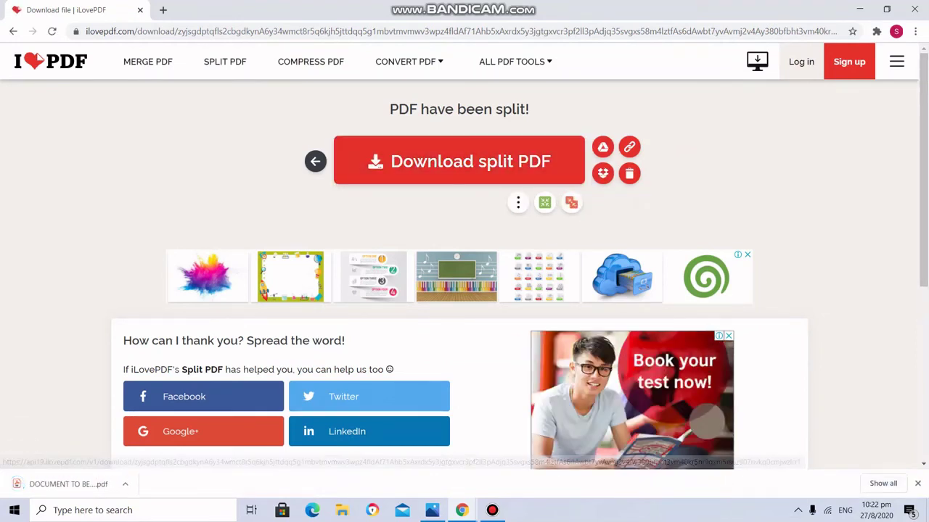
scroll(465, 269, "down", 2)
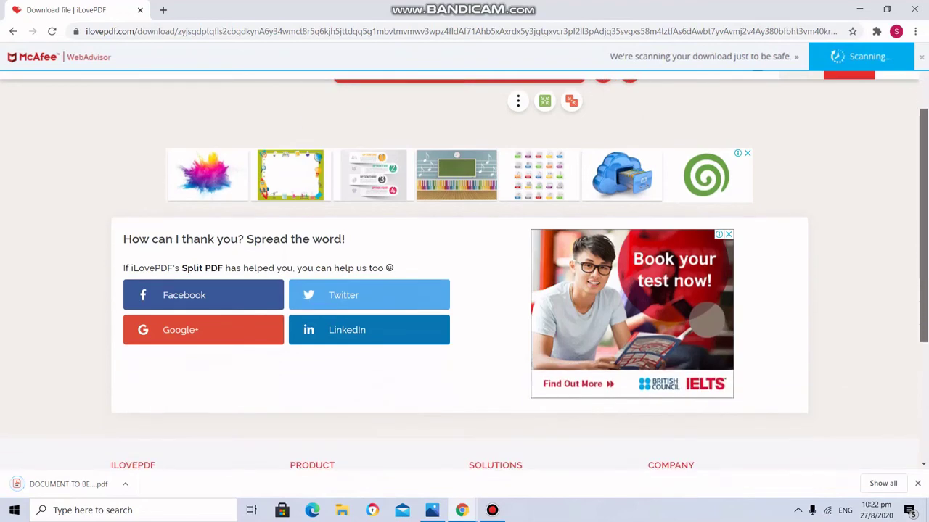
scroll(464, 268, "up", 2)
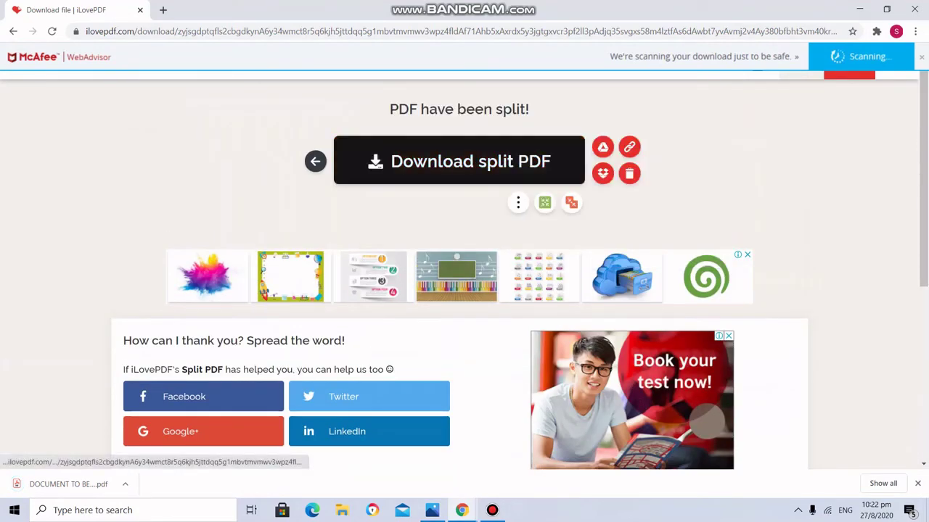
left_click(458, 161)
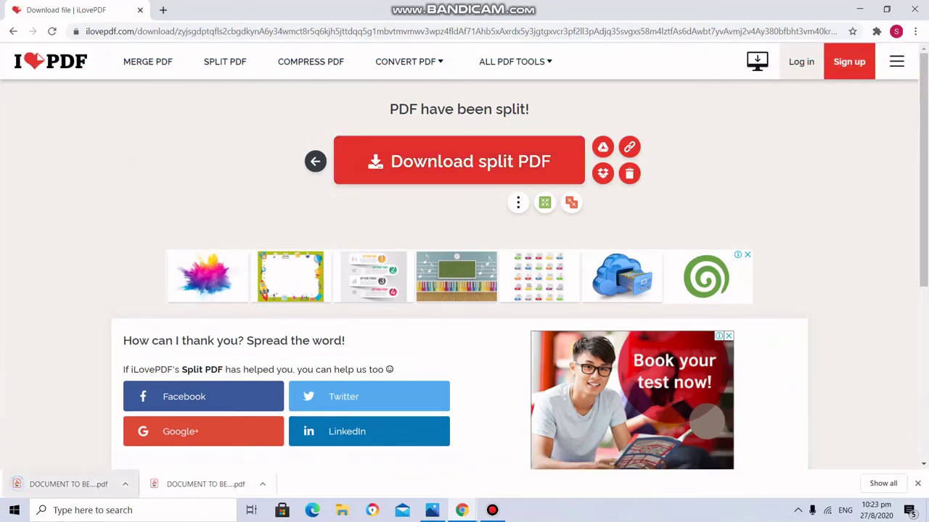
left_click(65, 484)
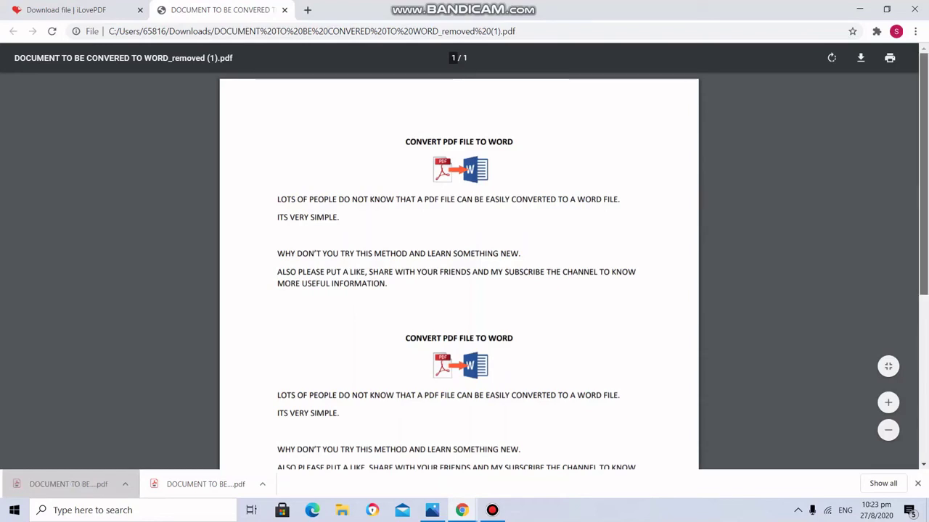
Save a copy of the PDF as 'DOCUMENT TO BE CONVERED TO WORD_removed 1 page'.
scroll(458, 269, "down", 5)
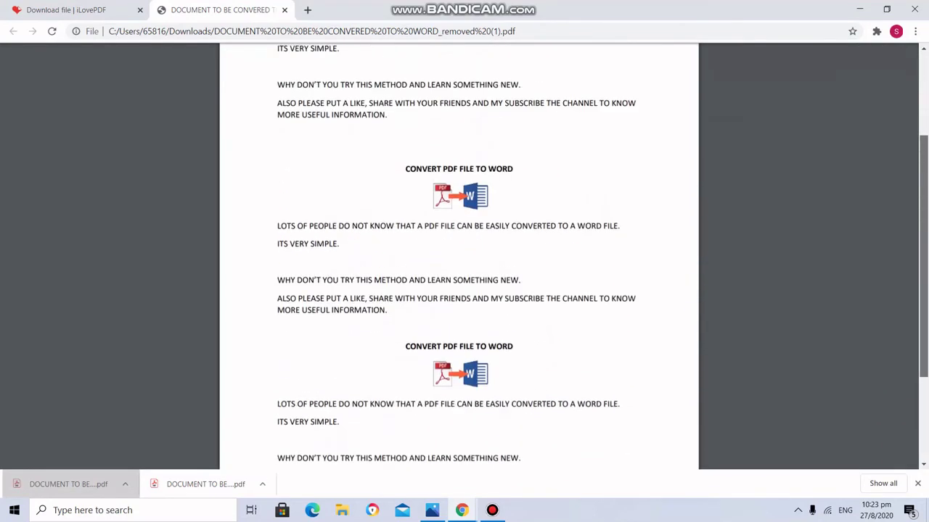
scroll(458, 268, "up", 1)
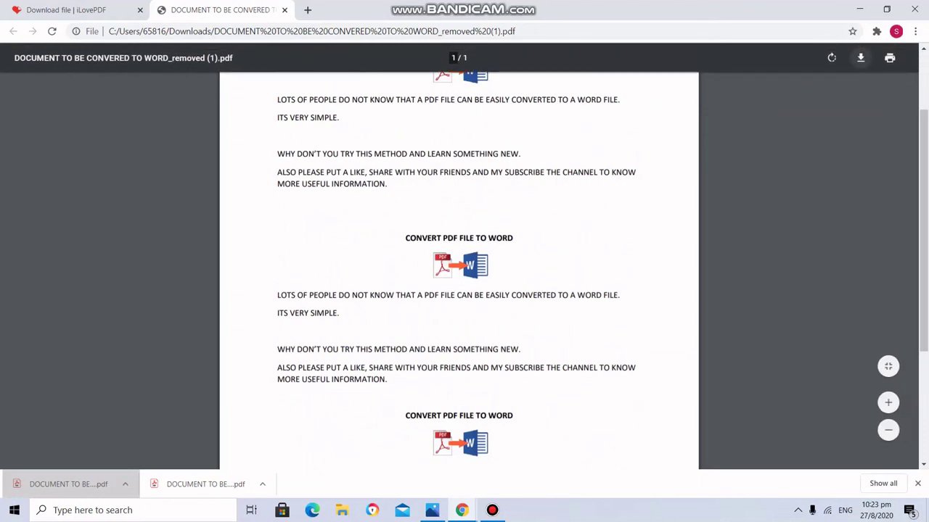
left_click(860, 57)
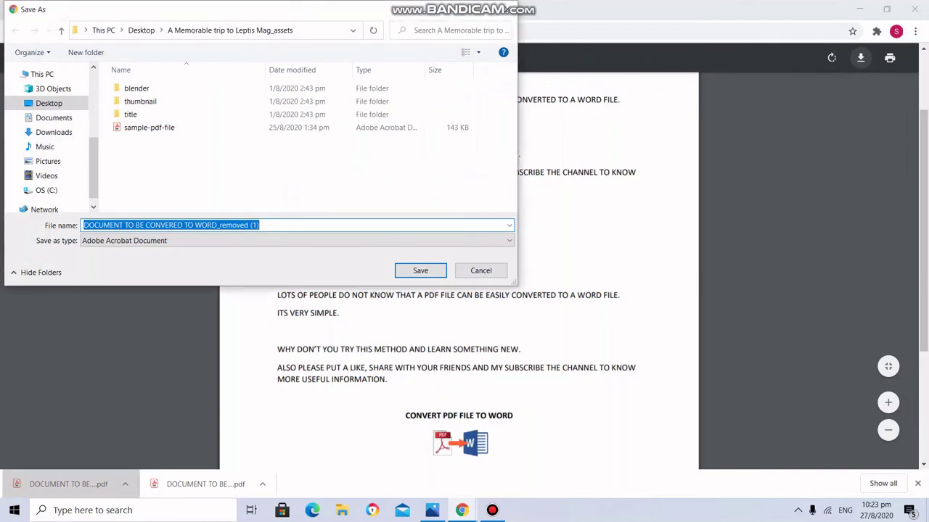
left_click(259, 225)
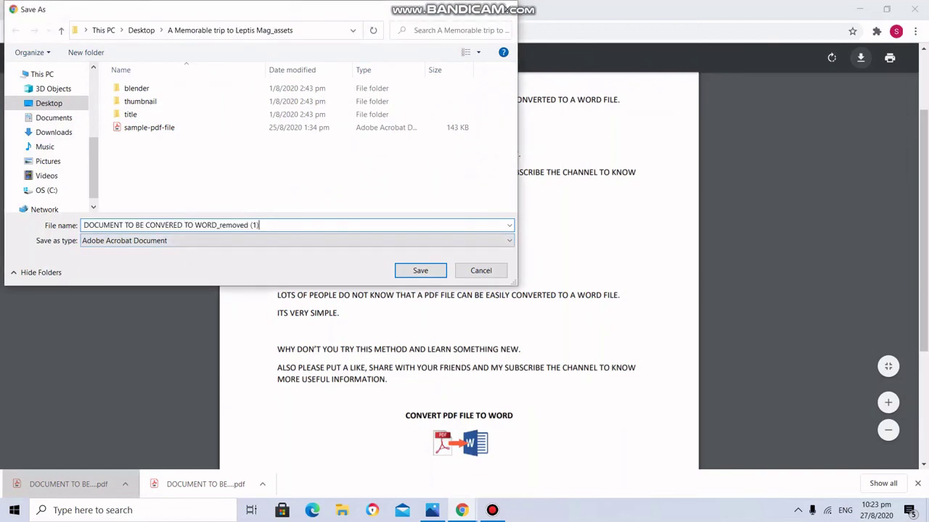
key("BackSpace")
key("BackSpace")
key("BackSpace")
type("1 page")
left_click(420, 270)
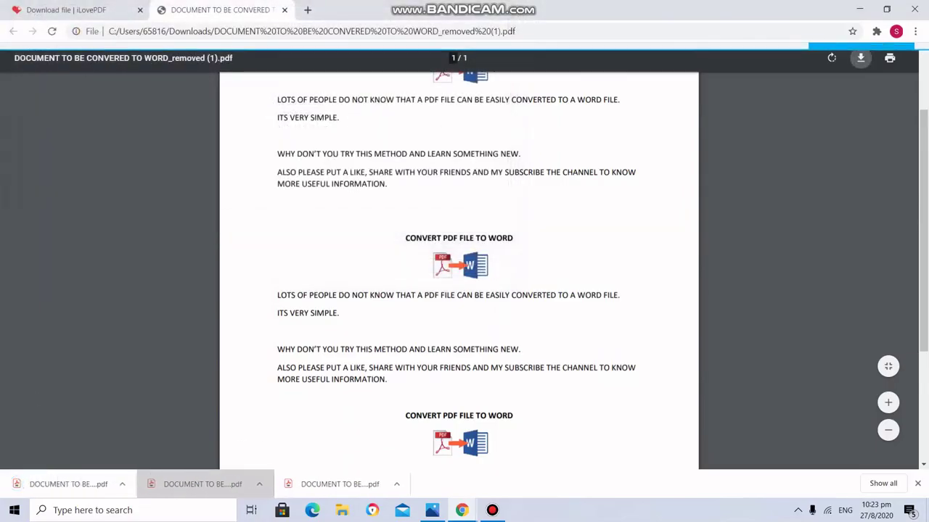